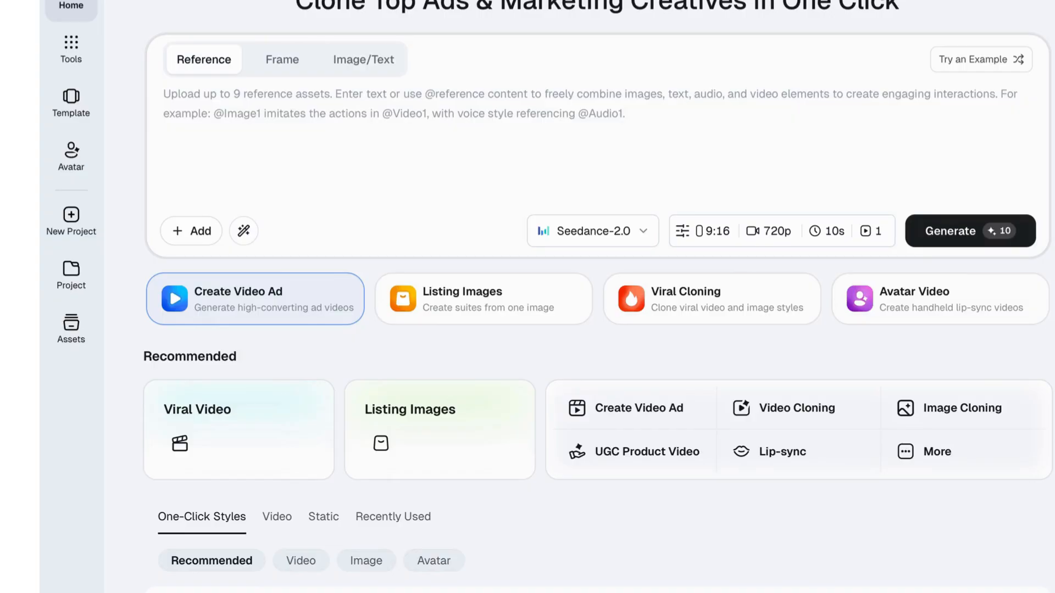
In the avatar section, start a new avatar with Upload Photo to Clone and add the downloaded Whisk_bcd32479806f35e97dd4124d270adfa3dr.jpg as the clone photo
left_click(73, 163)
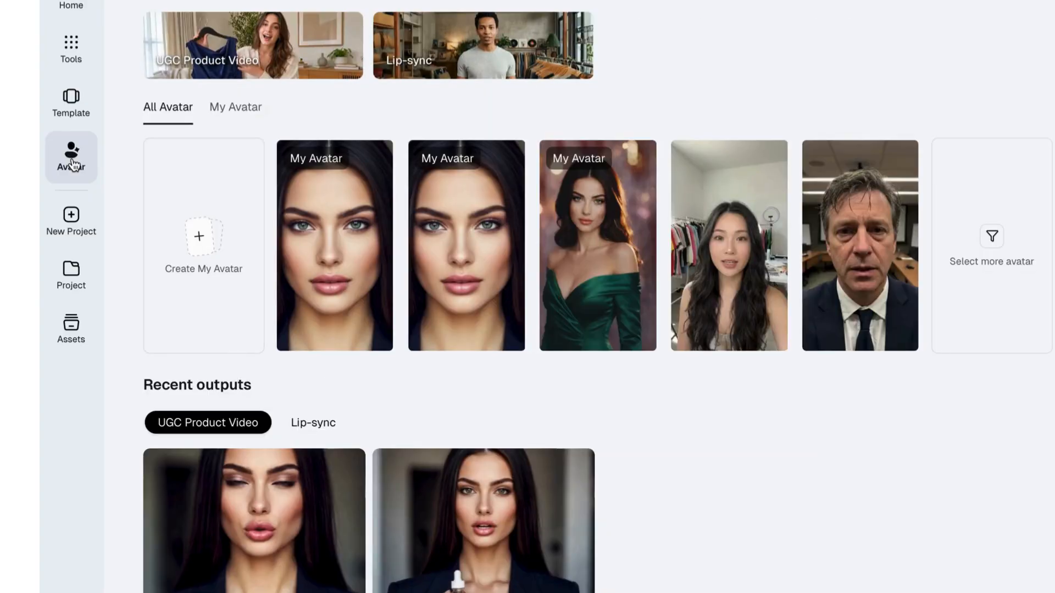
mouse_move(588, 170)
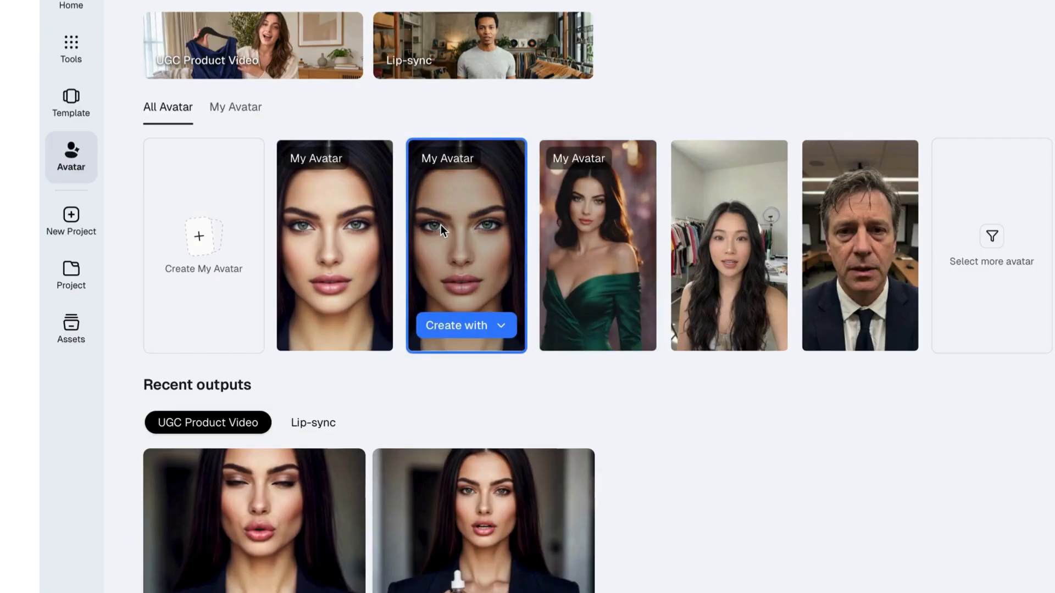
mouse_move(337, 216)
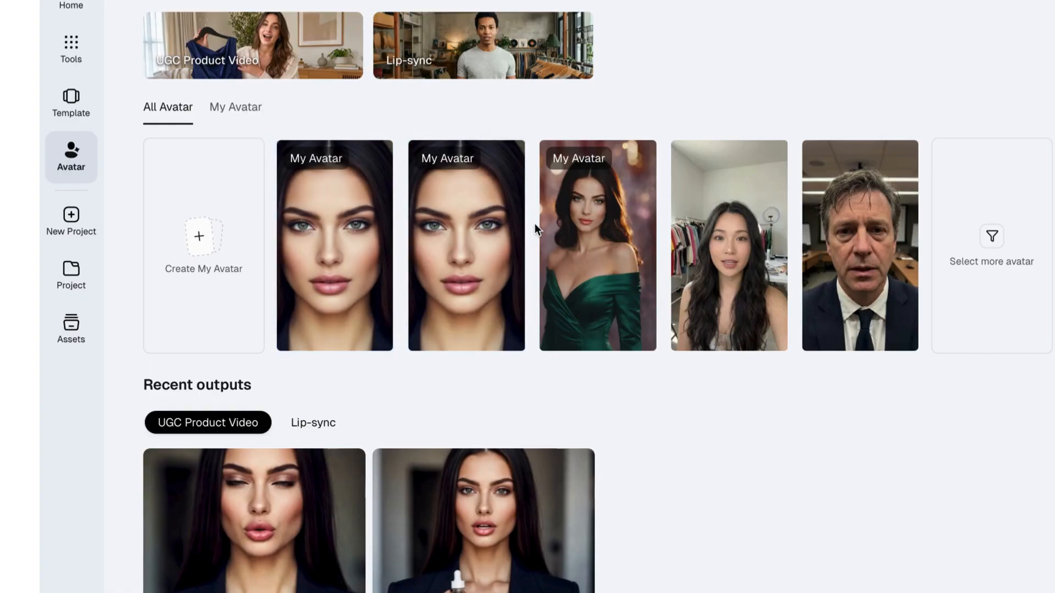
mouse_move(609, 233)
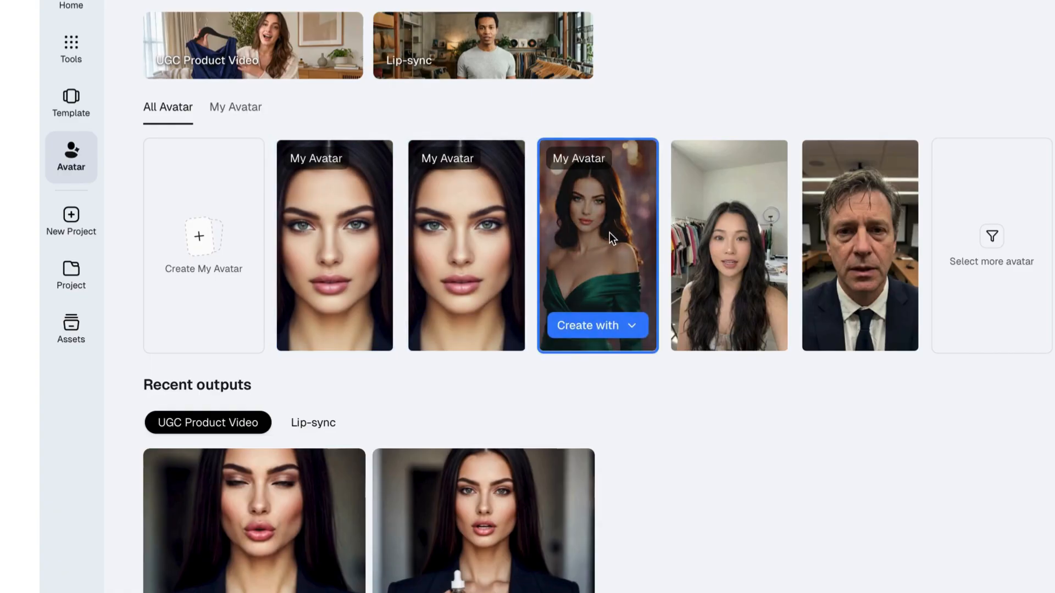
mouse_move(366, 254)
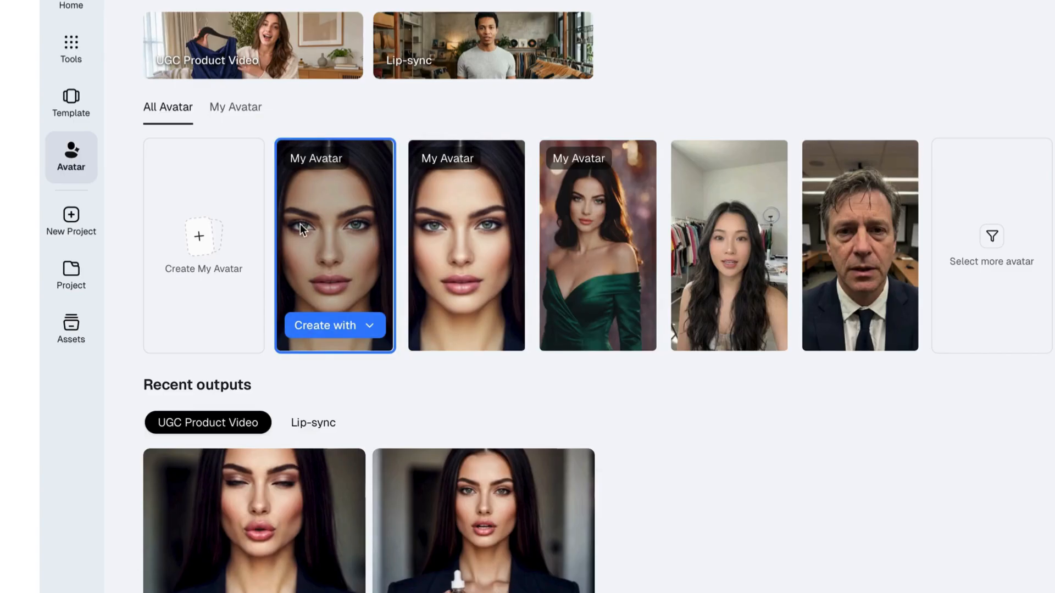
left_click(201, 242)
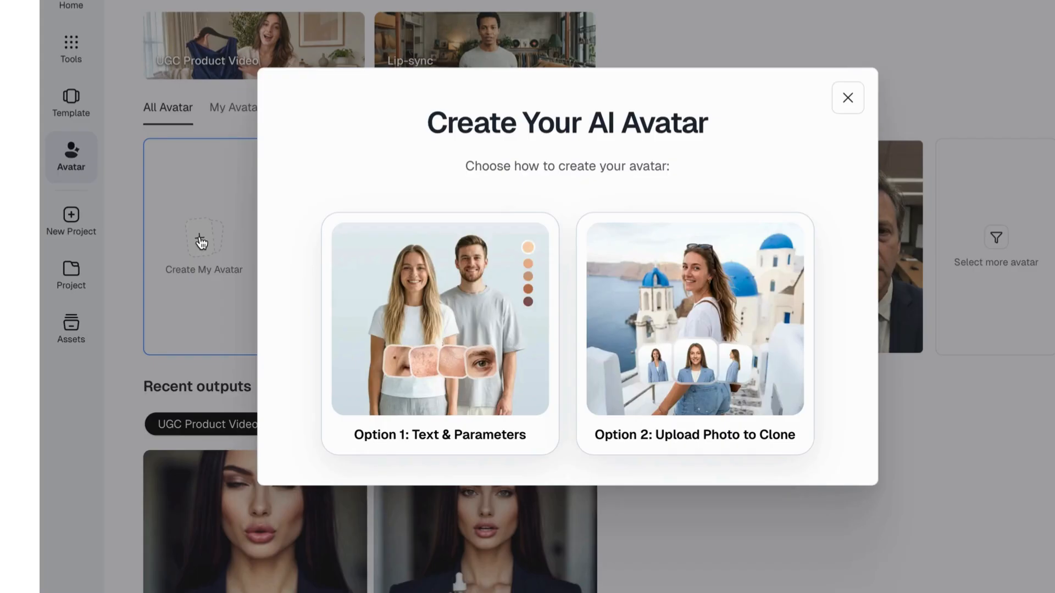
left_click(708, 347)
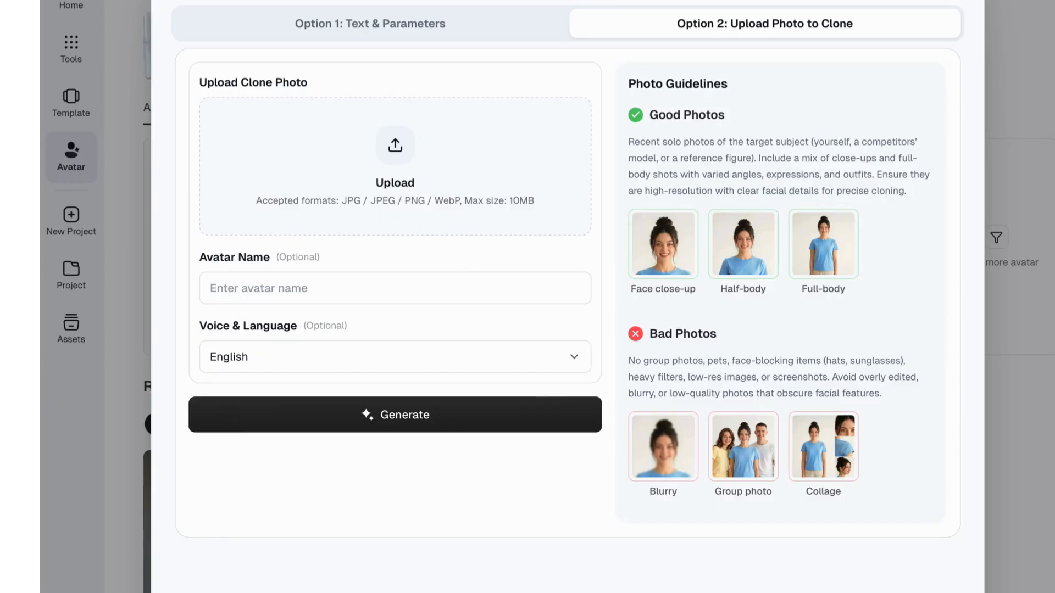
key("alt+super+l")
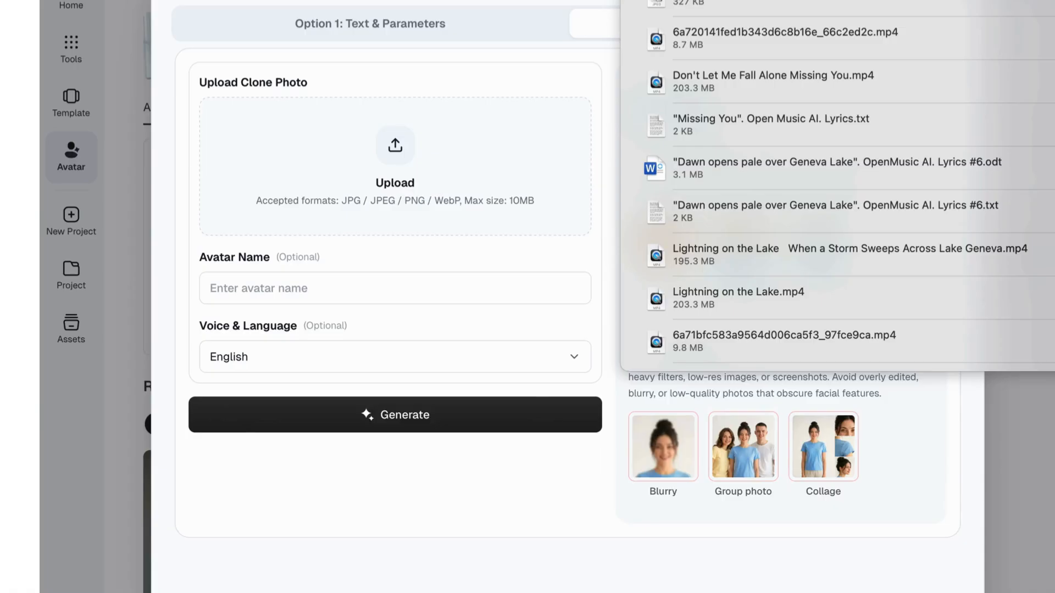
mouse_move(657, 5)
left_mouse_down()
mouse_move(389, 142)
mouse_move(389, 153)
left_mouse_up()
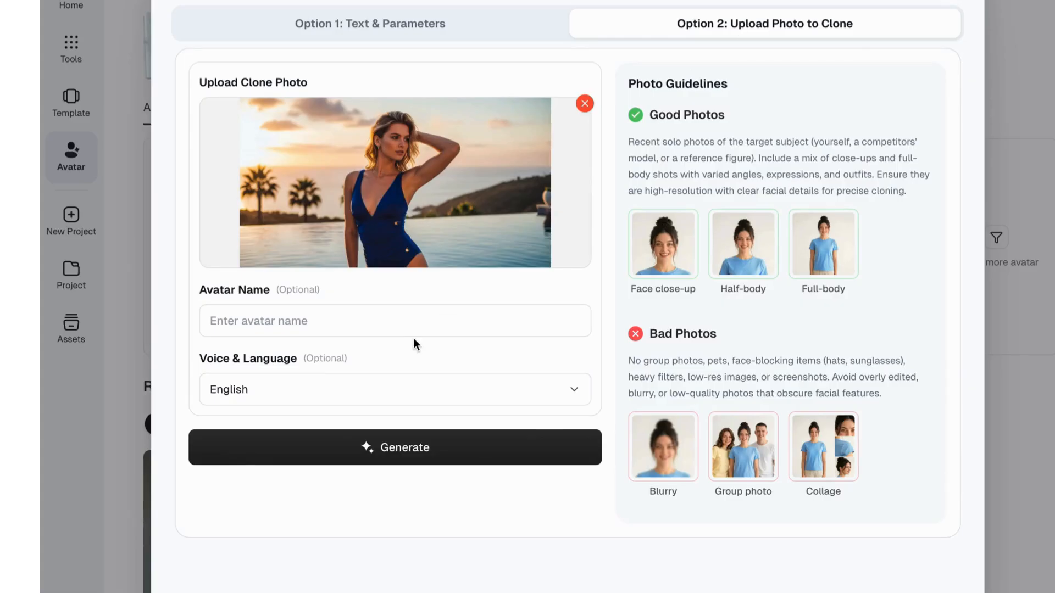
Enter the avatar's name and generate the avatar with English as its language
left_click(204, 330)
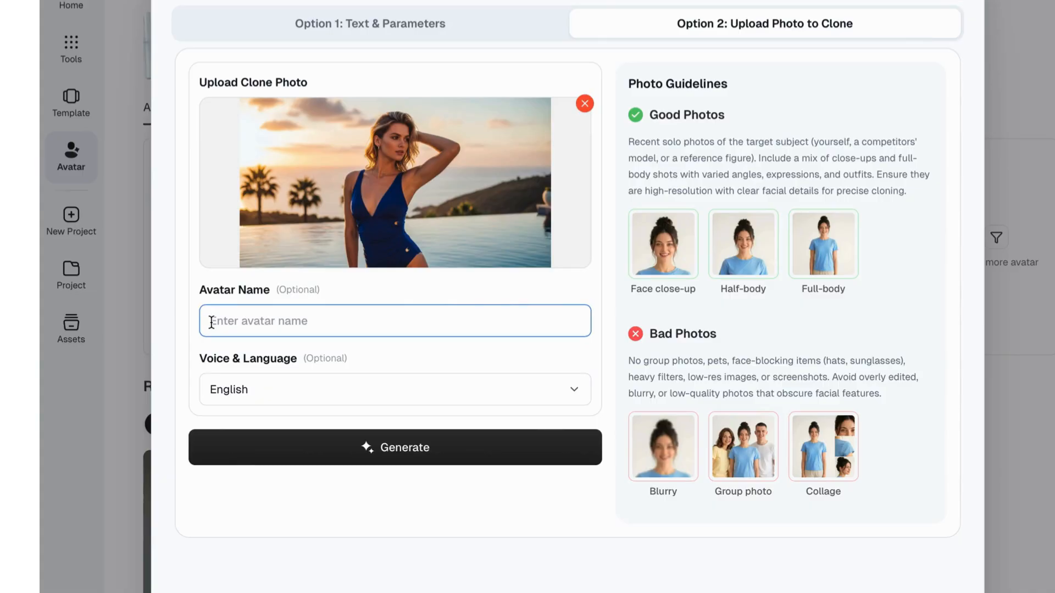
type("Eliza")
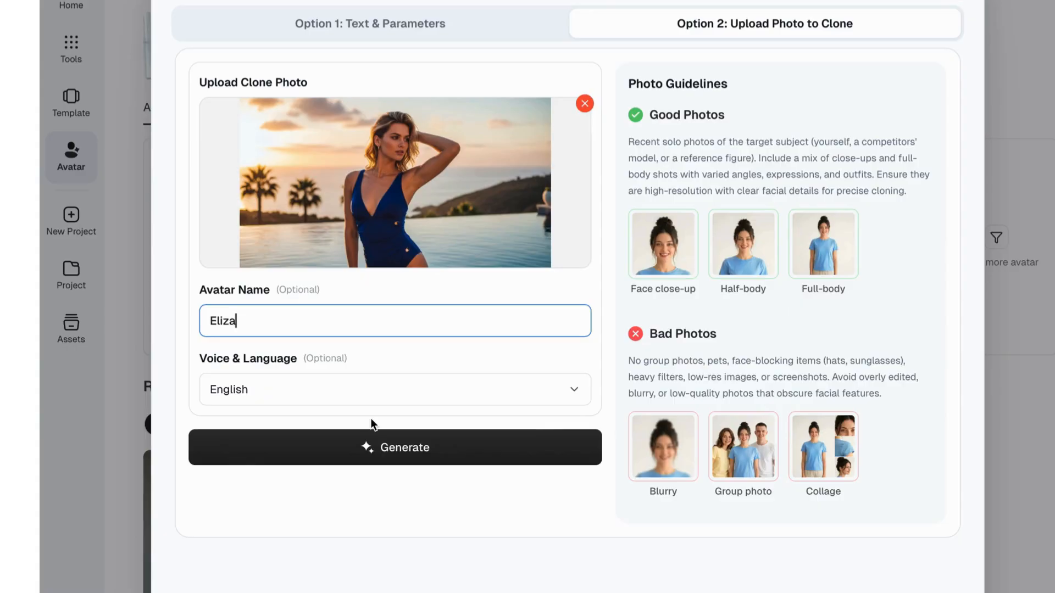
left_click(405, 450)
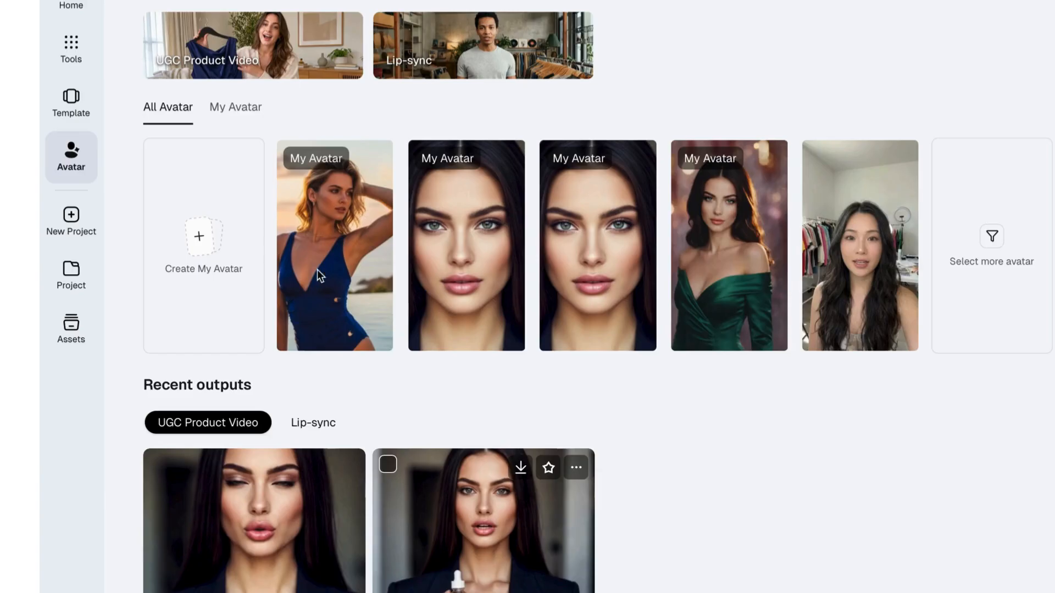
mouse_move(345, 224)
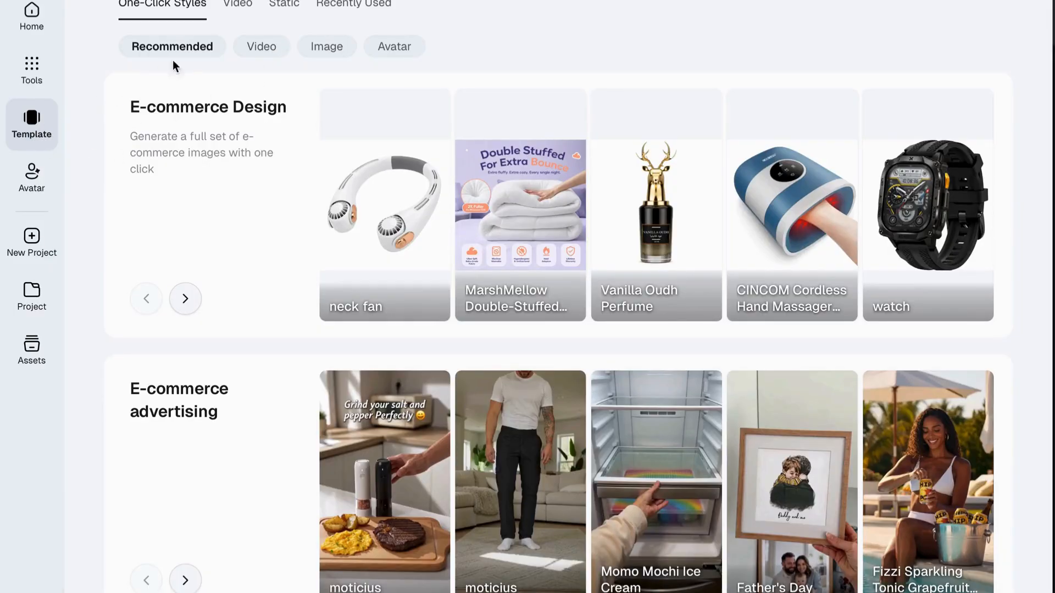
Open the dress template from the static templates and remove its reference image
left_click(287, 6)
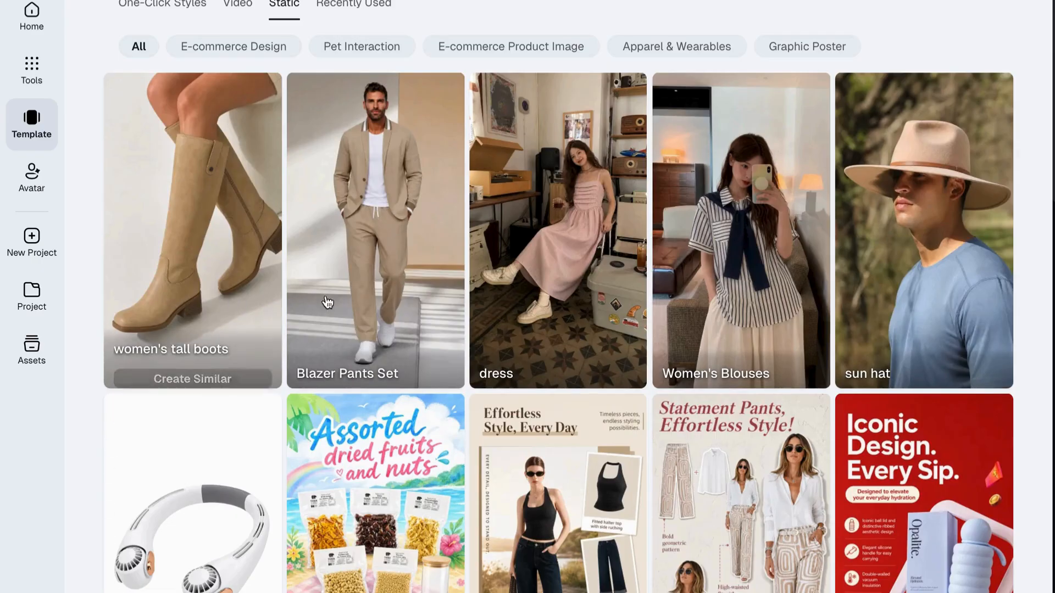
left_click(544, 294)
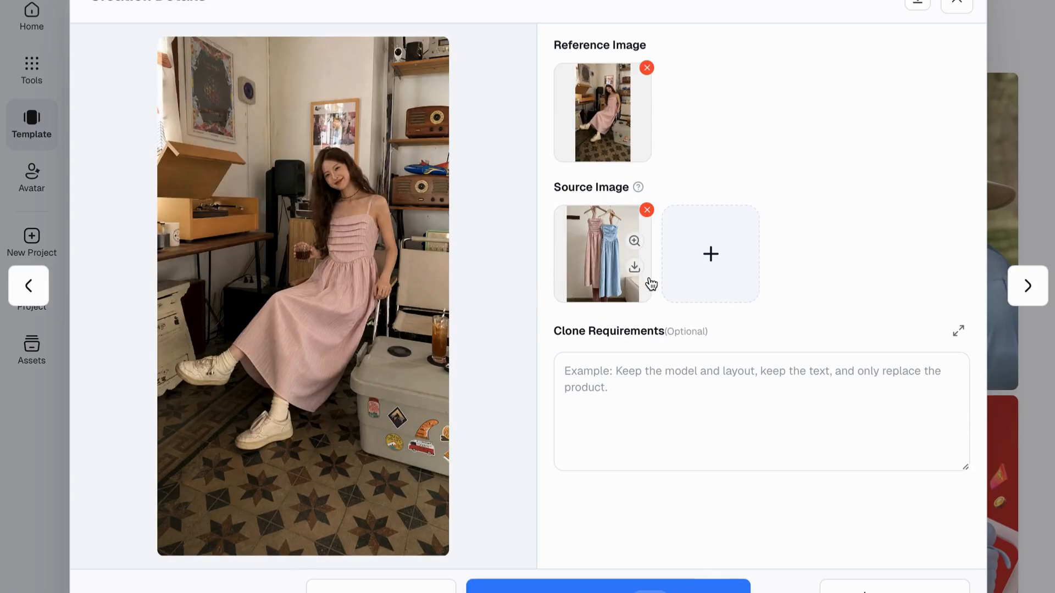
mouse_move(632, 89)
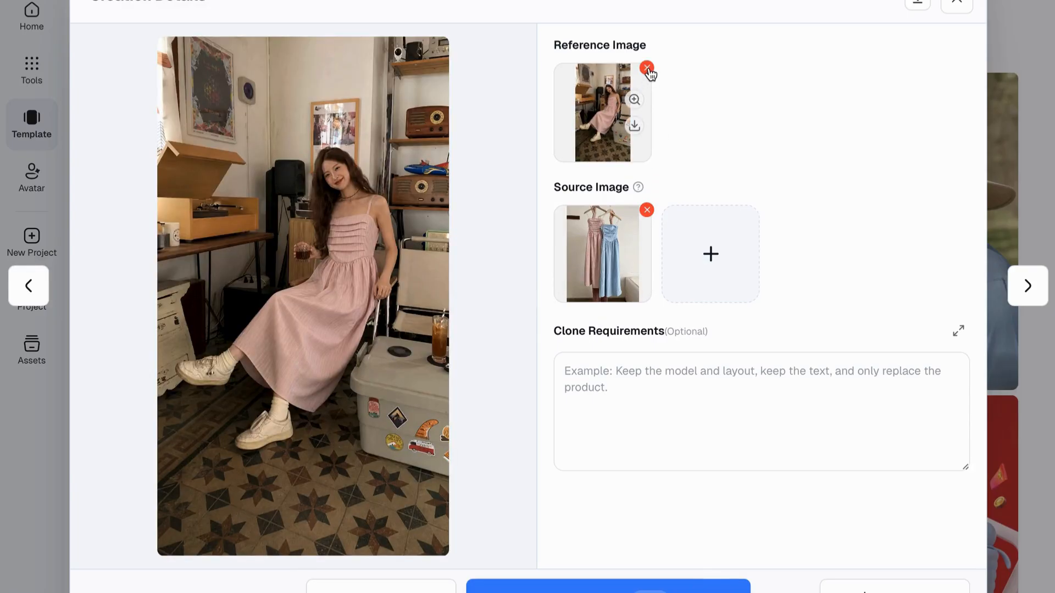
left_click(647, 69)
mouse_move(697, 100)
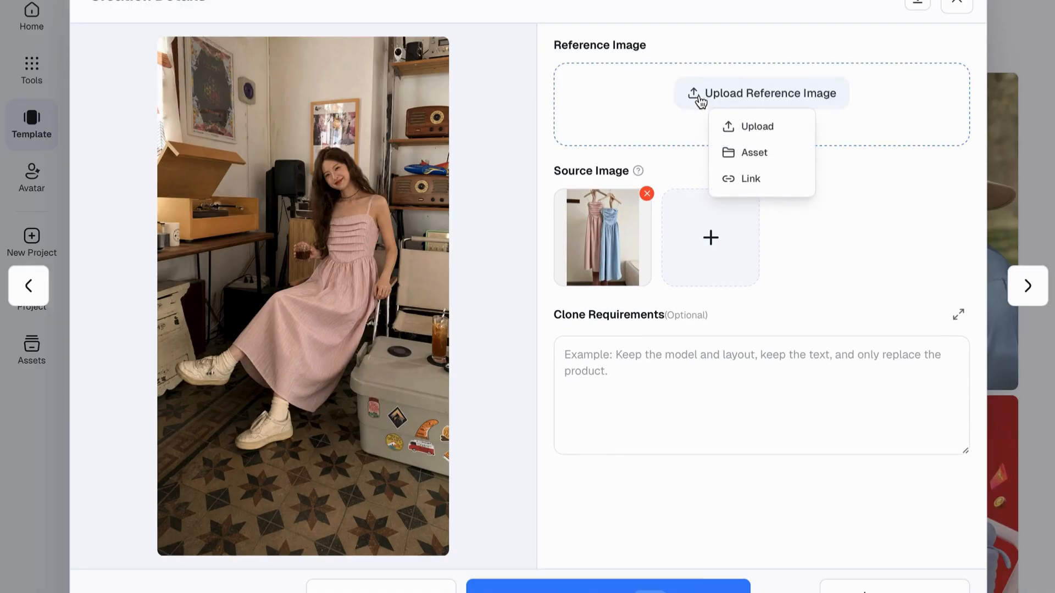
left_click(751, 129)
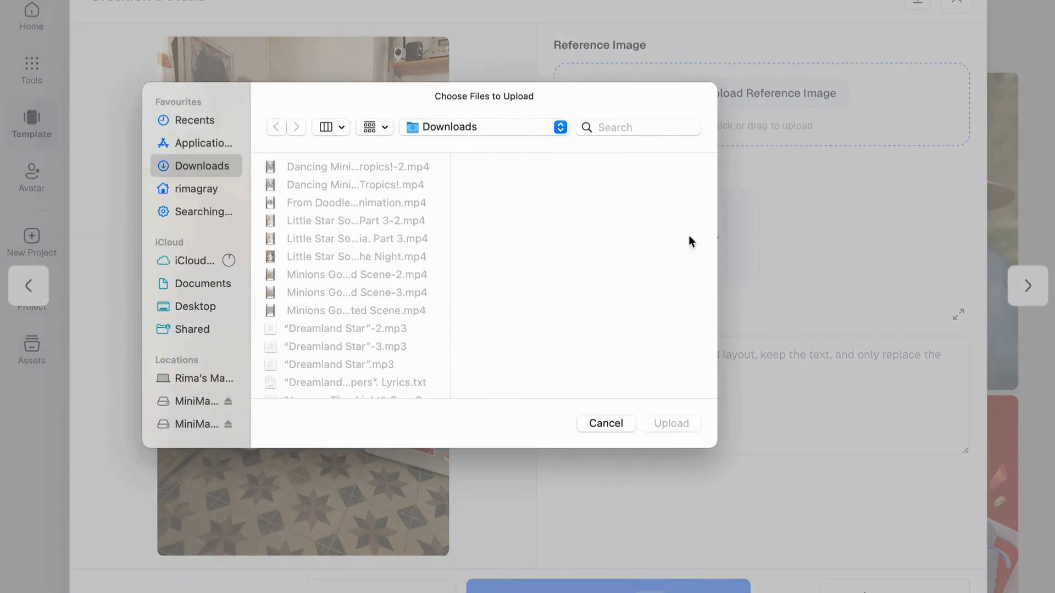
left_click(604, 424)
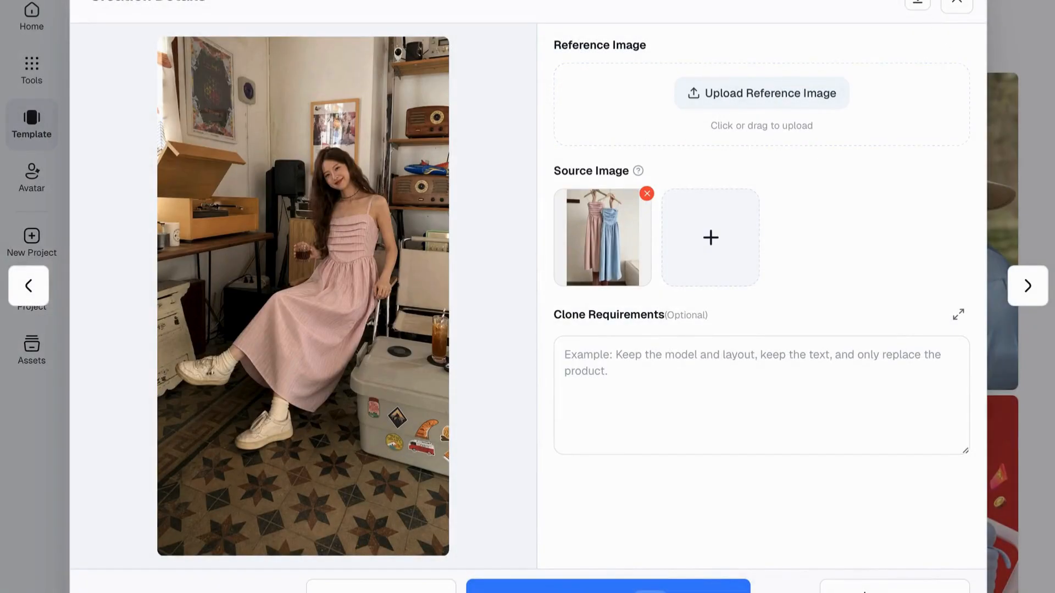
Add the downloaded Whisk_bcd32479806f35e97dd4124d270adfa3dr.jpg as the template's reference image
left_click(961, 0)
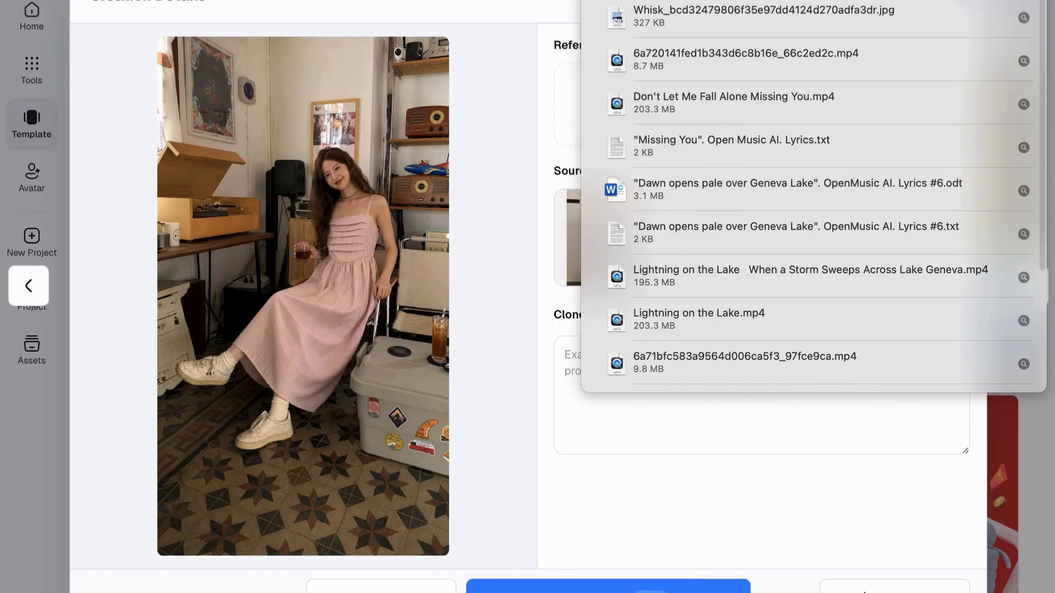
left_click_drag(616, 16, 567, 104)
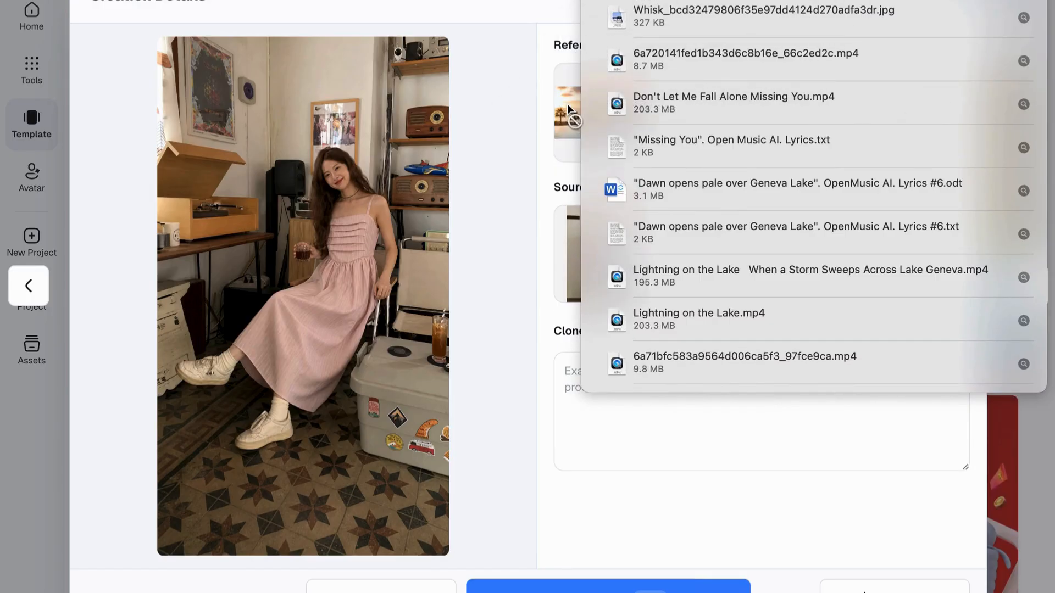
left_click(660, 0)
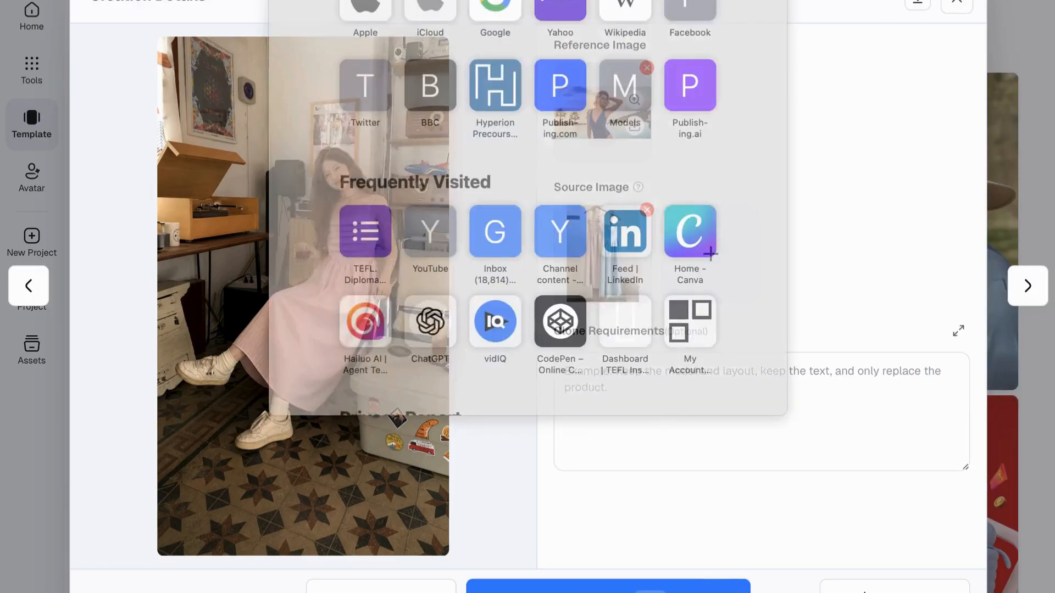
left_click(824, 0)
Remove the template's source image of the two dresses and search the computer for "screens" to find a replacement to upload
mouse_move(664, 227)
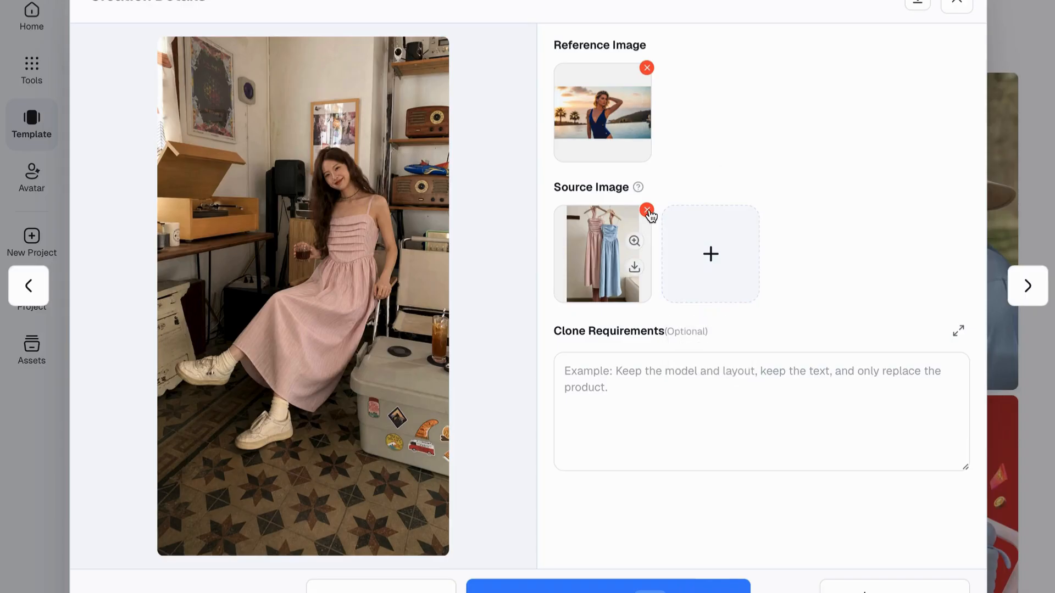
left_click(647, 210)
mouse_move(707, 241)
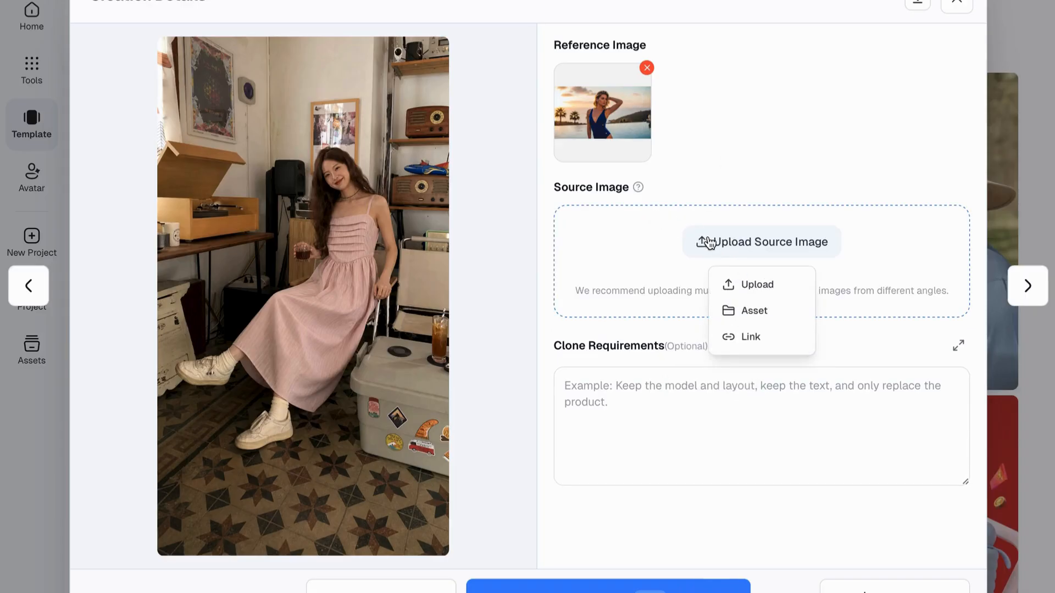
left_click(750, 293)
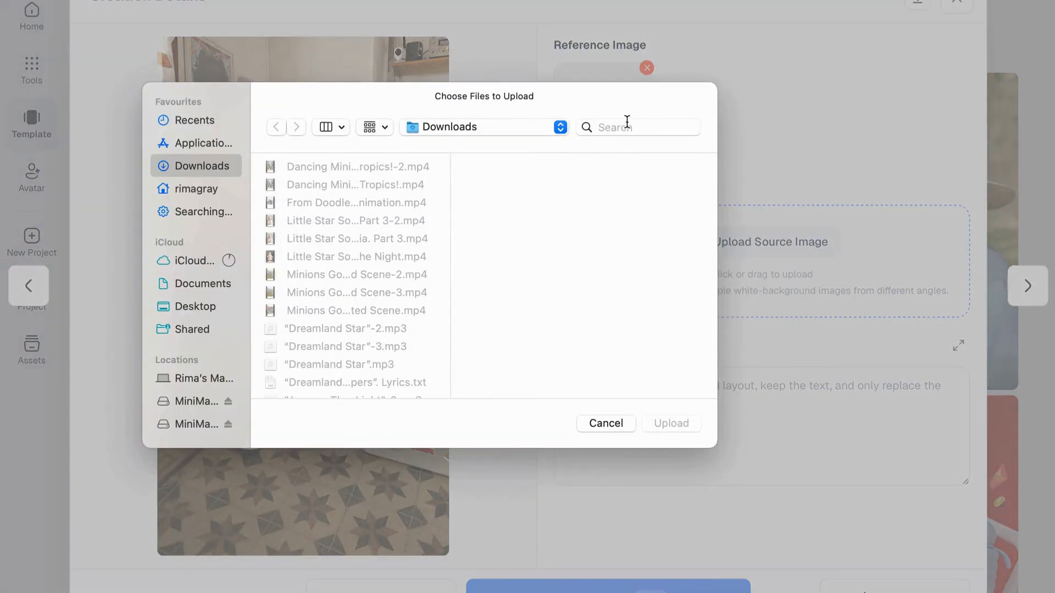
left_click(627, 120)
type("scree")
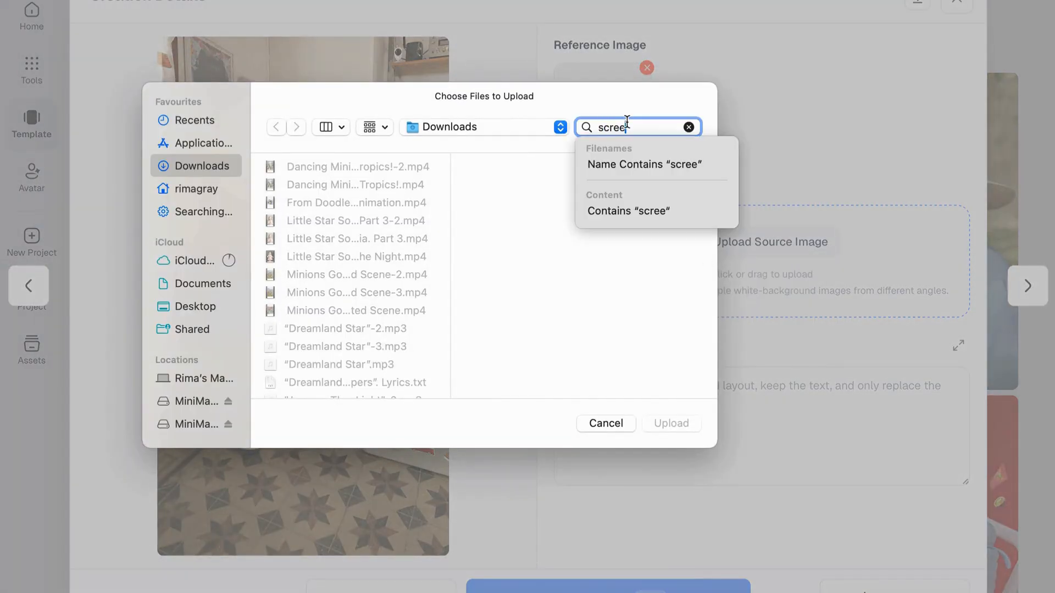
type("ns")
key("Return")
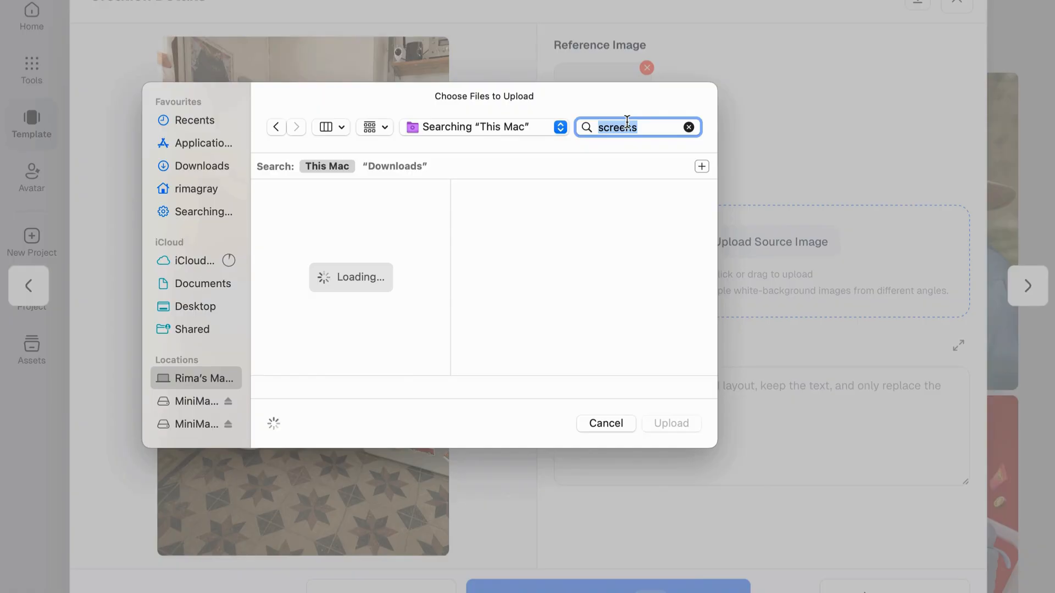
Upload Screenshot 2026-08-04 at 17.35.01.png, showing the long black dress, as the source image
scroll(384, 302, "down", 4)
left_click(423, 366)
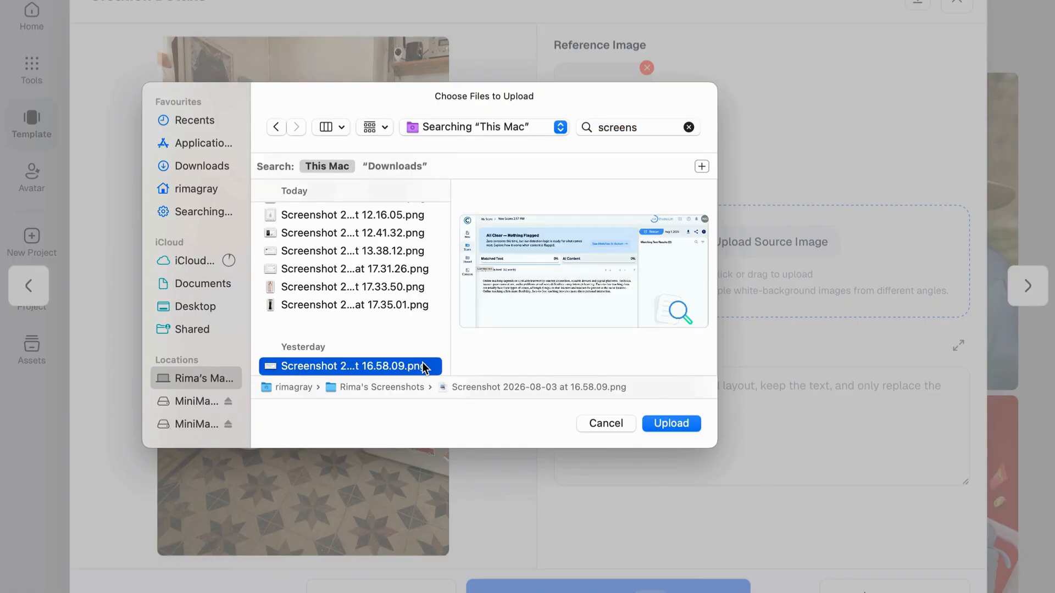
key("Up")
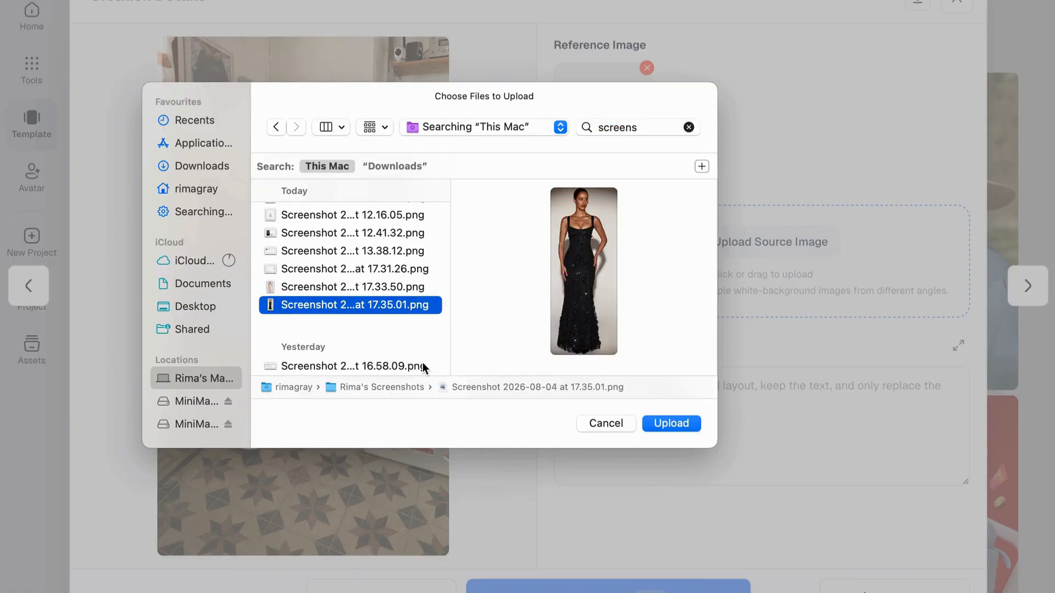
left_click(419, 288)
left_click(410, 304)
left_click(670, 423)
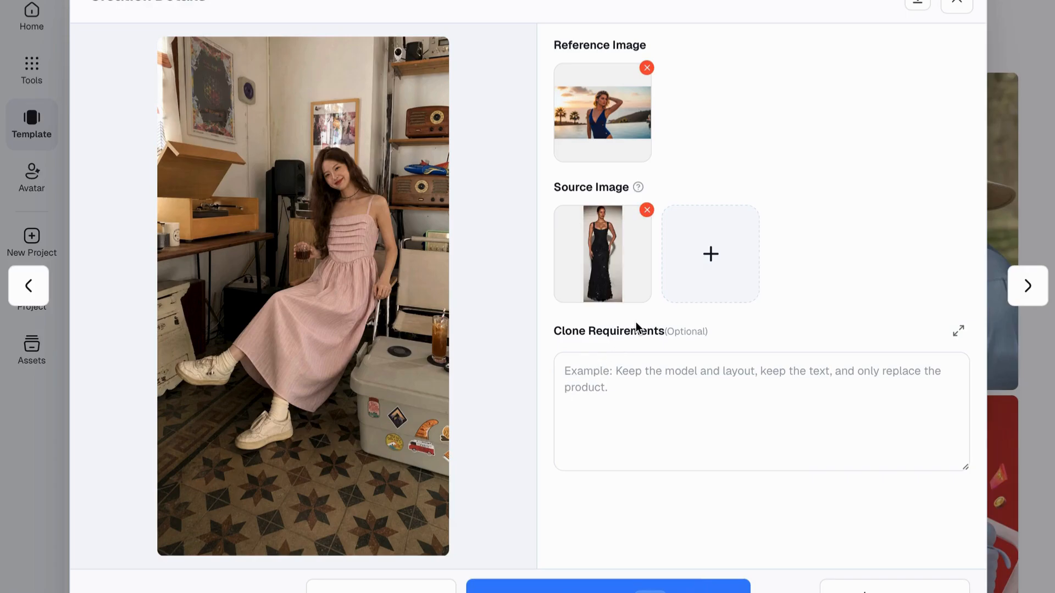
Find Screenshot 2026-08-04 at 17.33.50.png, showing the long pink dress, by searching for "screens" and upload it as a second source image
mouse_move(671, 284)
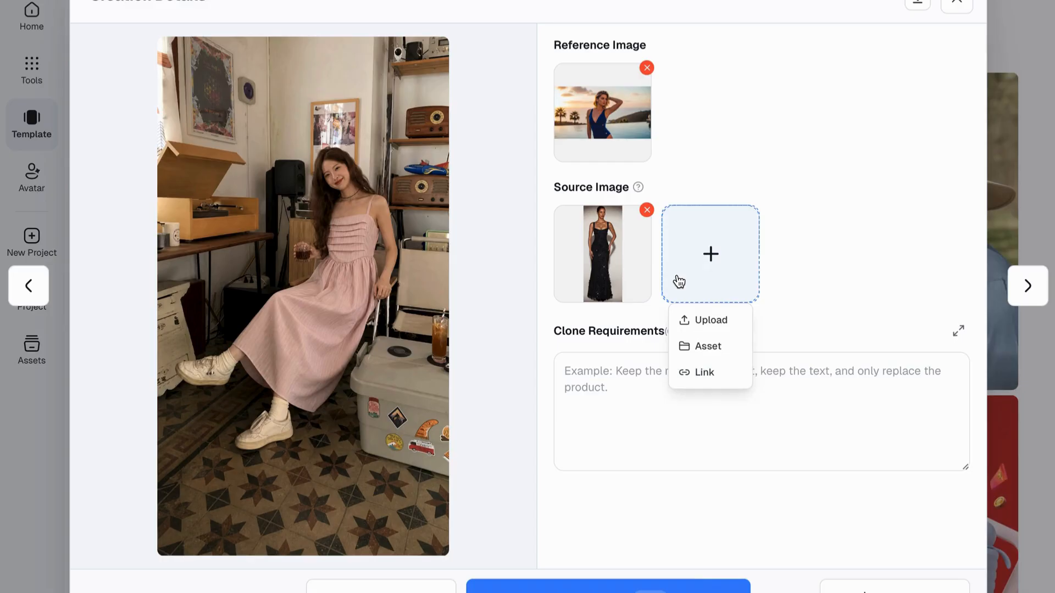
left_click(711, 324)
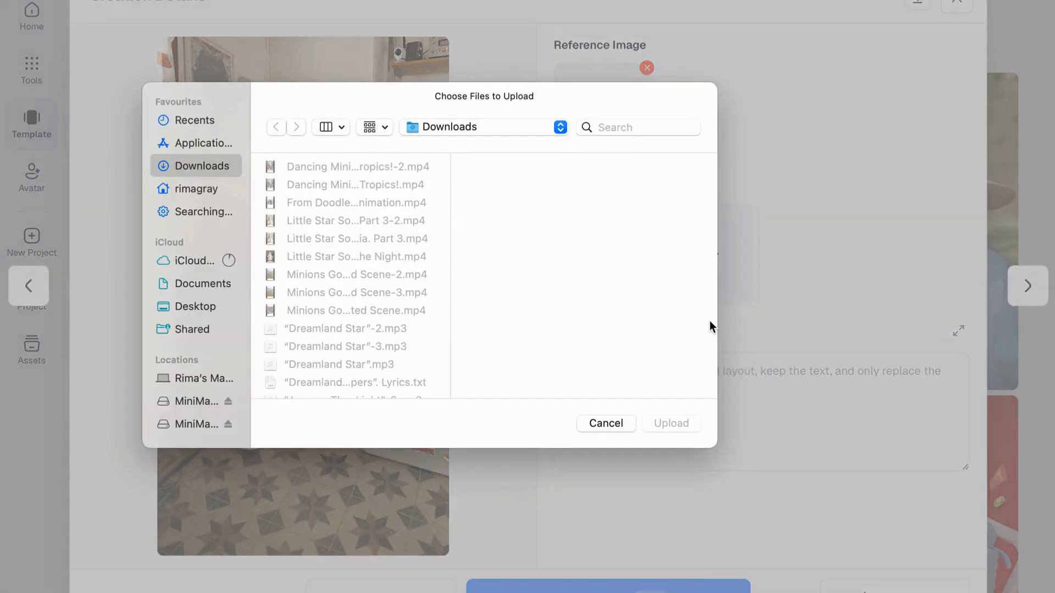
left_click(619, 127)
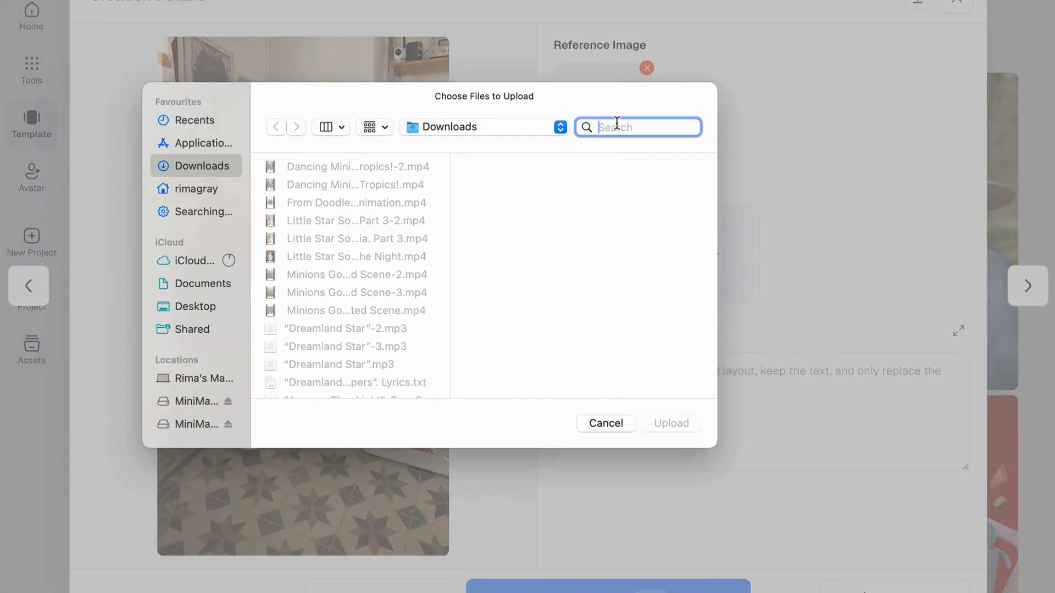
type("screens")
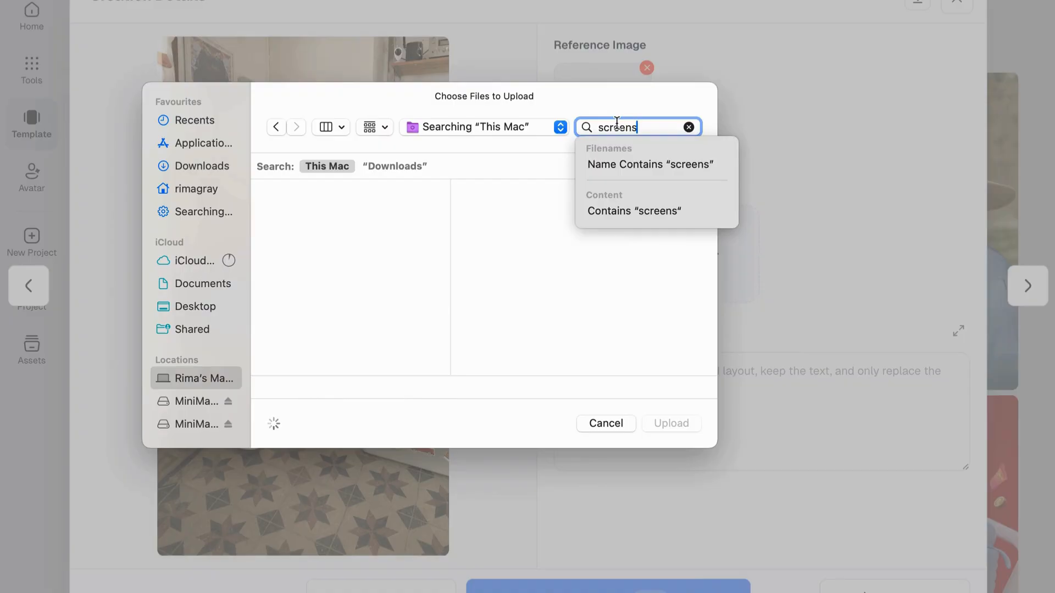
key("Return")
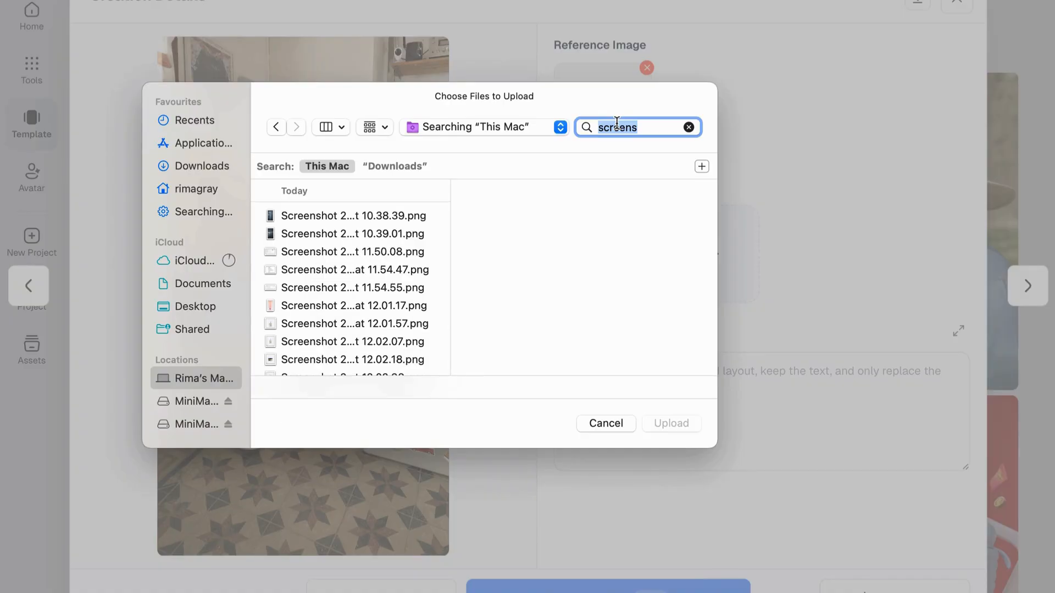
scroll(402, 372, "down", 3)
left_click(401, 372)
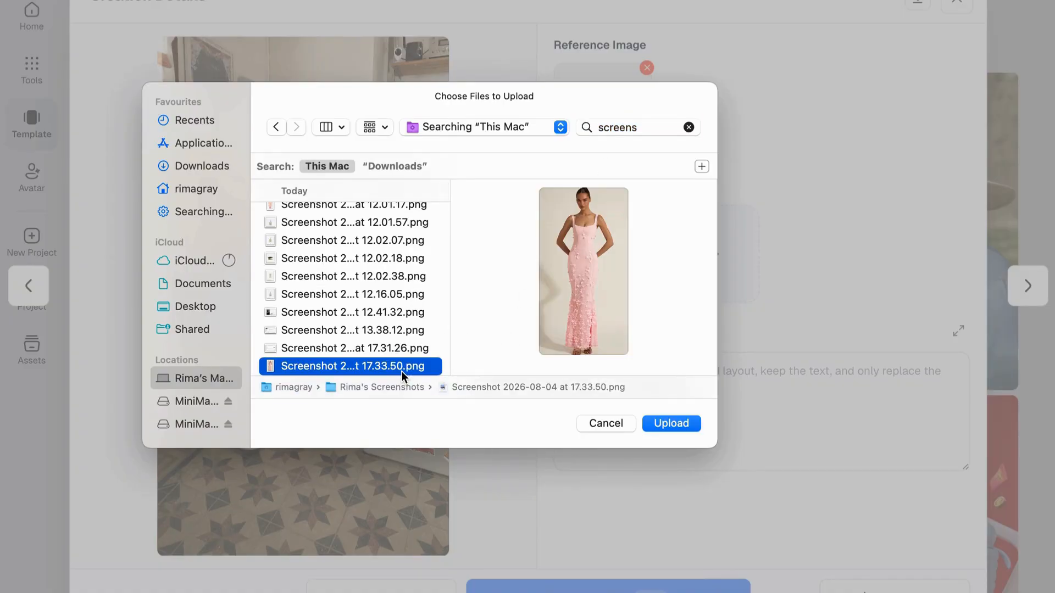
left_click(672, 424)
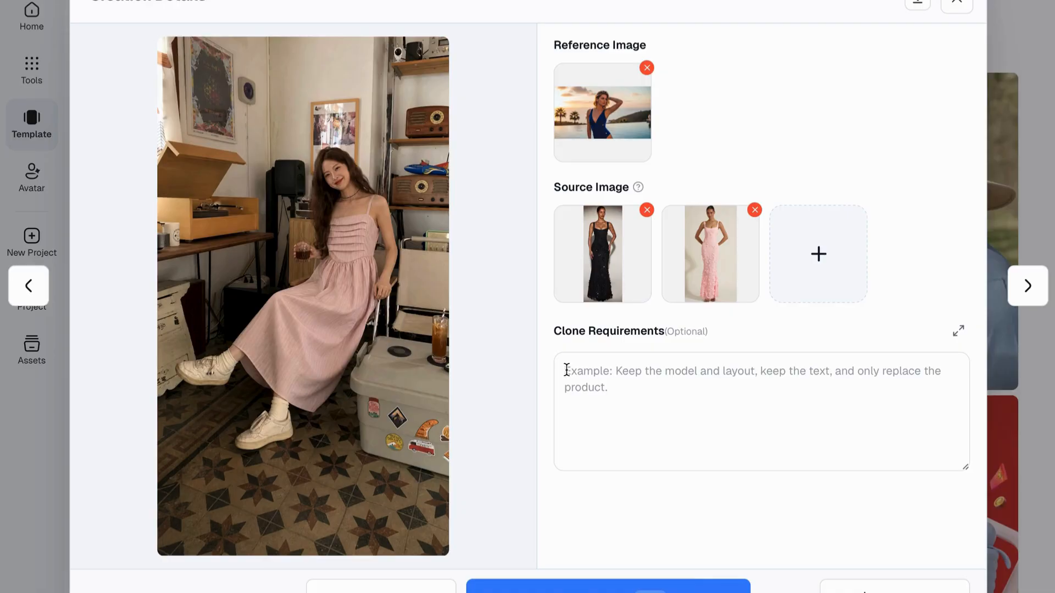
Enter the clone requirements "Replace the model, replace the dress. The model is on a runway" and submit the clone for generation
type("R")
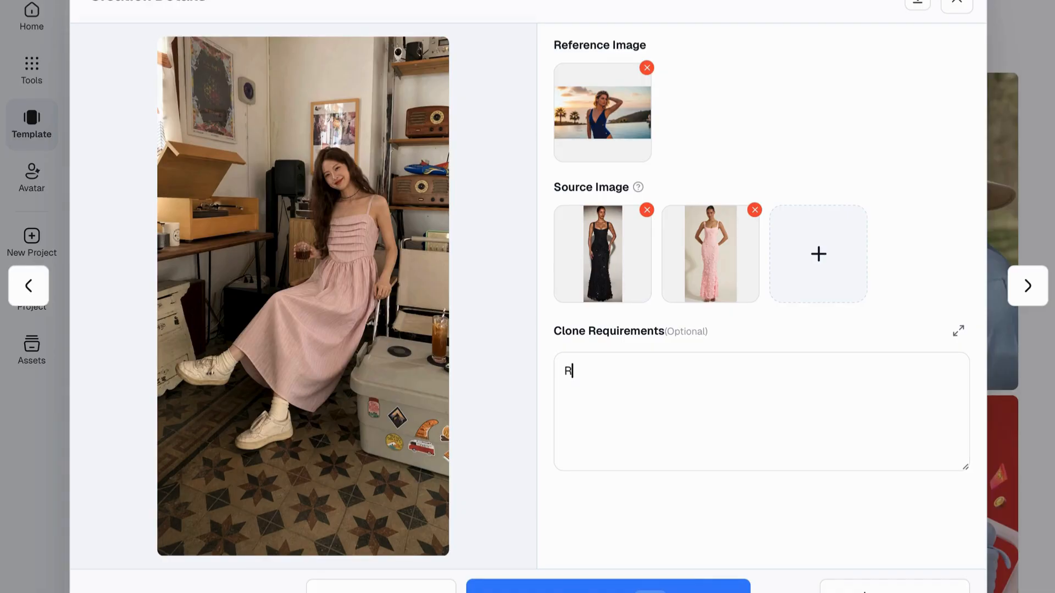
type("eplace the model, ")
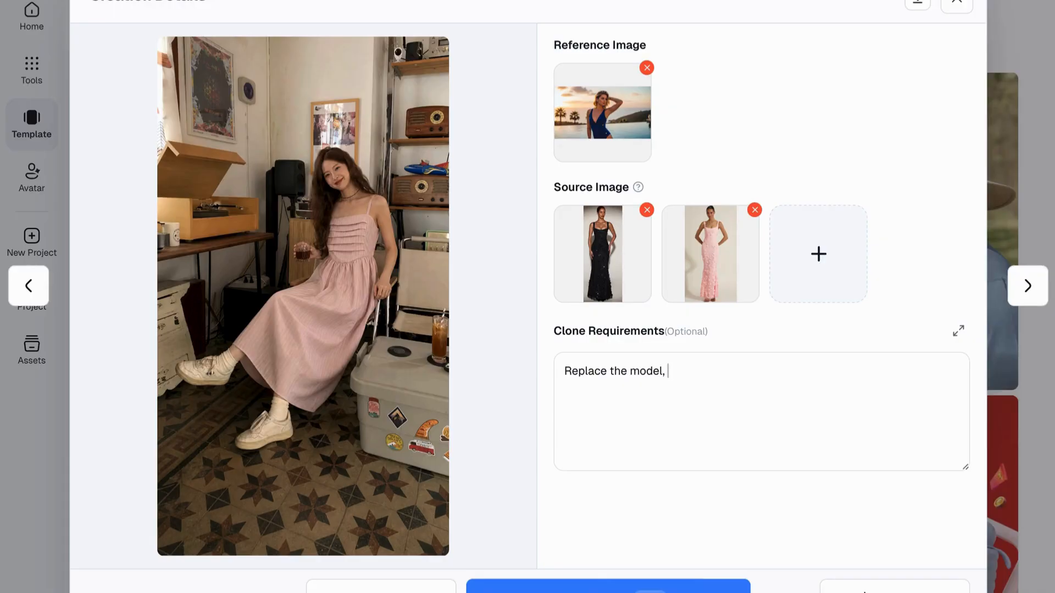
type("replace the dress.")
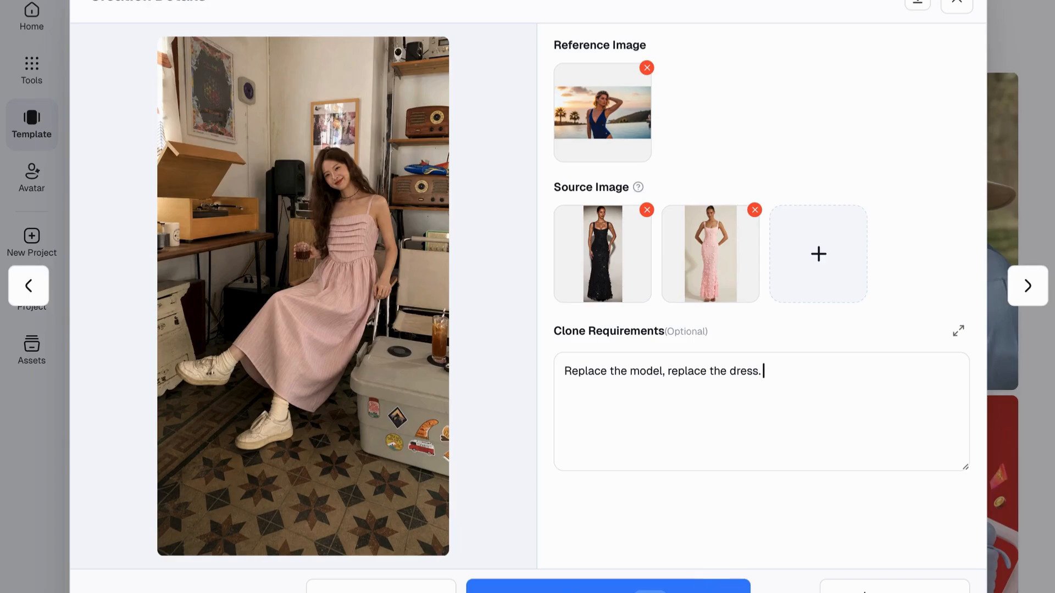
type("The model is on a runway")
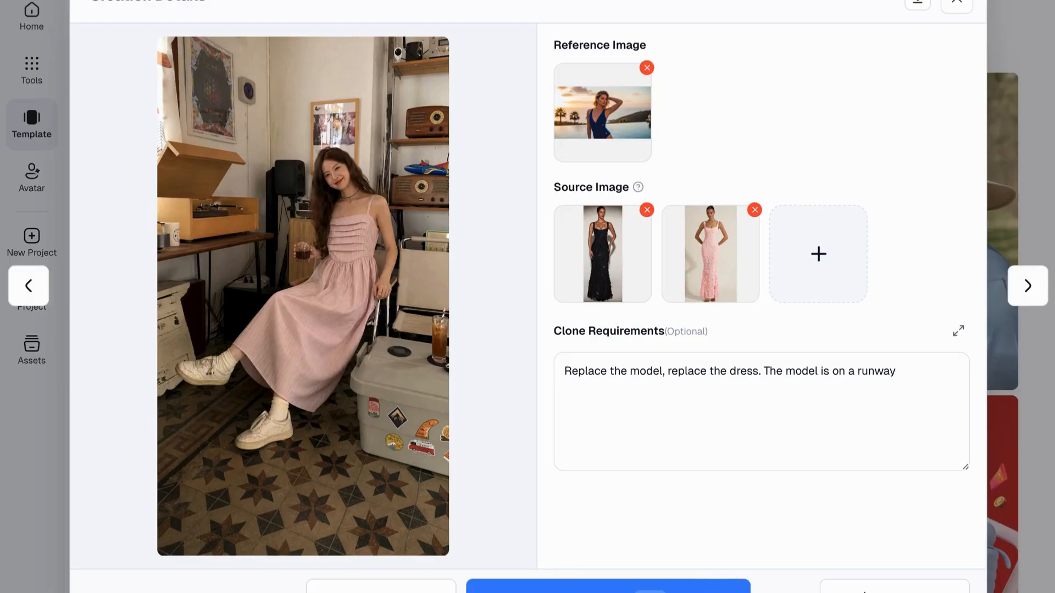
left_click(608, 587)
Delete "on a runway" from the end of the clone requirements and remove the pink dress source image
left_click(909, 381)
key("BackSpace")
key("BackSpace")
key("BackSpace")
key("BackSpace")
key("BackSpace")
key("BackSpace")
key("BackSpace")
key("BackSpace")
key("BackSpace")
key("BackSpace")
key("BackSpace")
key("BackSpace")
left_click(755, 210)
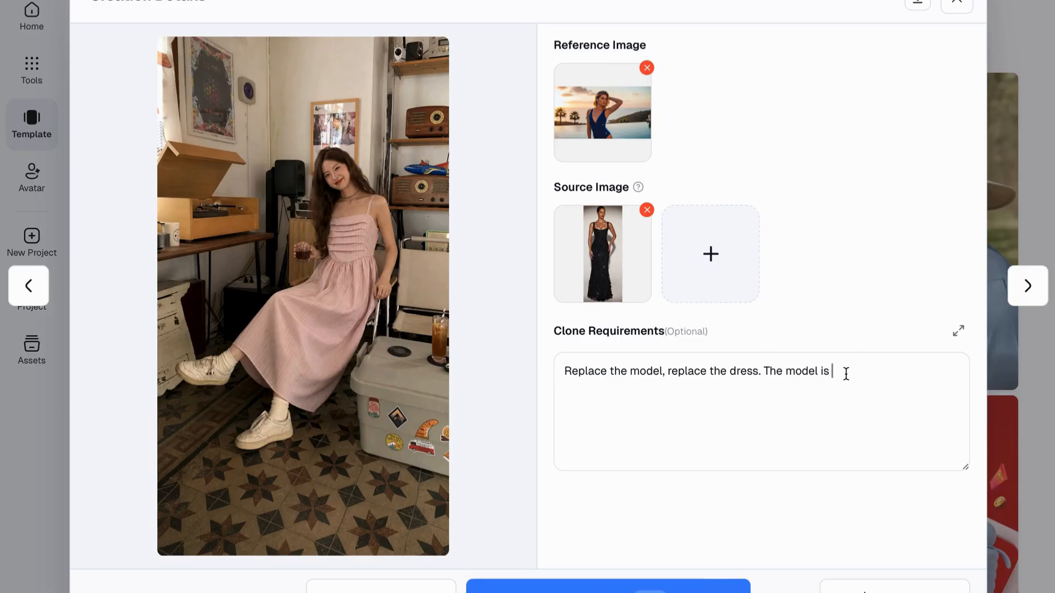
Reword the last sentence of the clone requirements to "The model walks on a runway" and submit the clone for generation
key("BackSpace")
key("BackSpace")
type("walks on a runway")
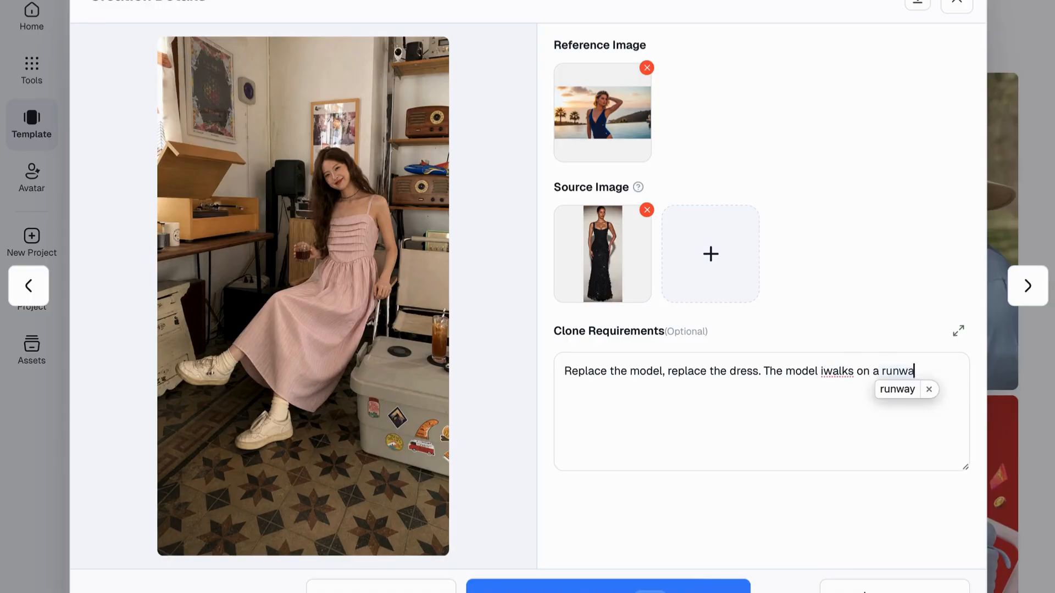
left_click(823, 372)
key("BackSpace")
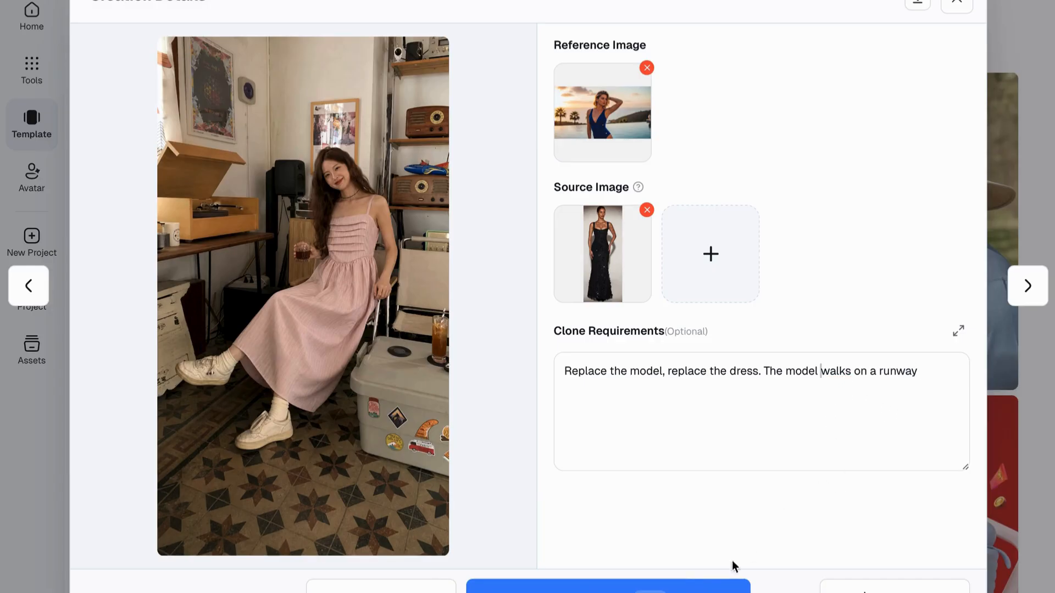
left_click(691, 586)
Delete the sentence "The model walks on a runway" from the clone requirements and generate the cloned image
left_click_drag(919, 372, 765, 375)
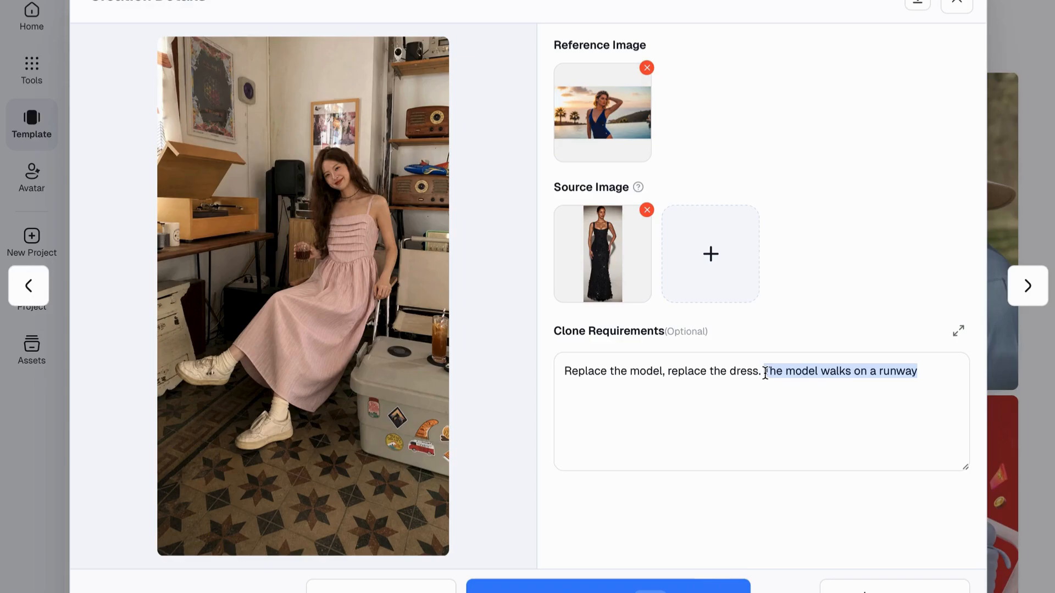
key("BackSpace")
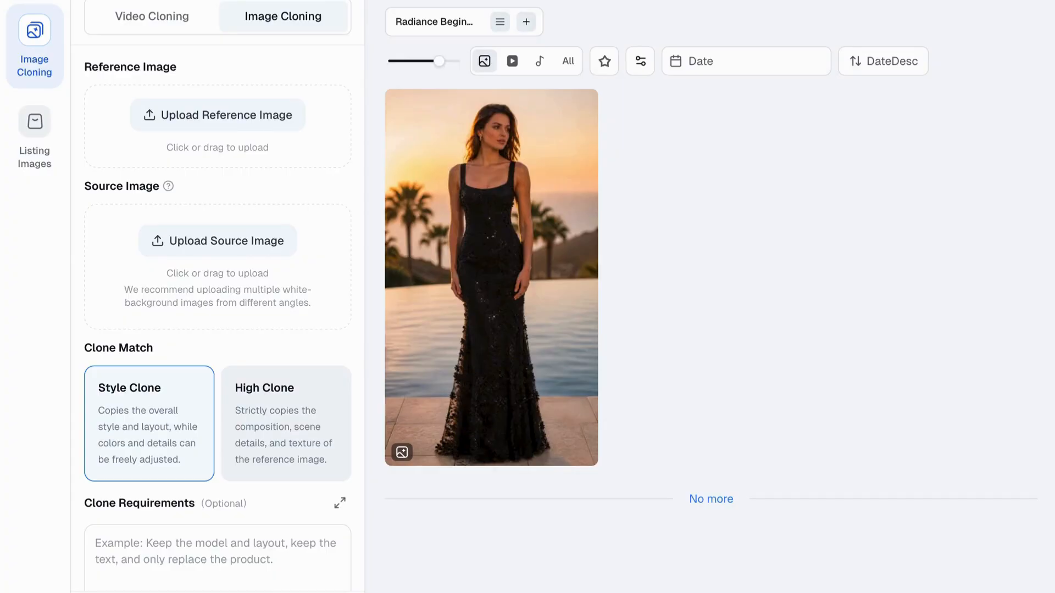
Bring up the creation options for the generated image of the model in the black dress
mouse_move(527, 429)
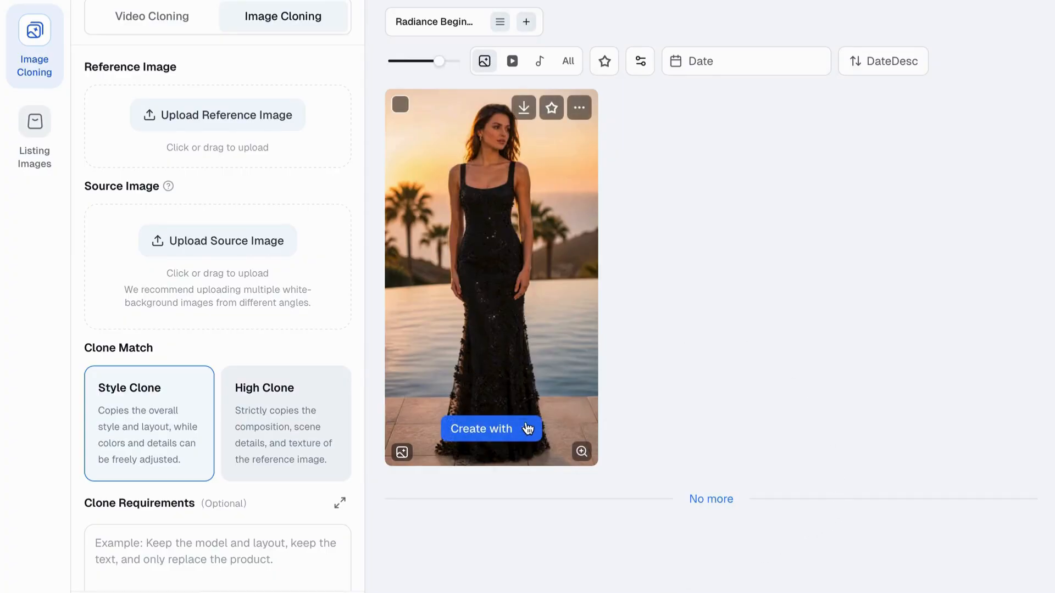